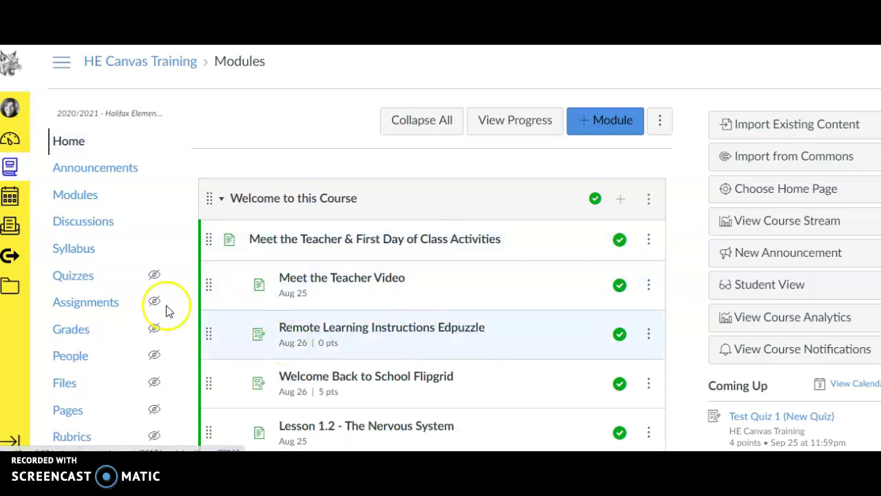
- Open the Elem Canvas Training People roster and scroll through its teacher and two students
mouse_move(152, 311)
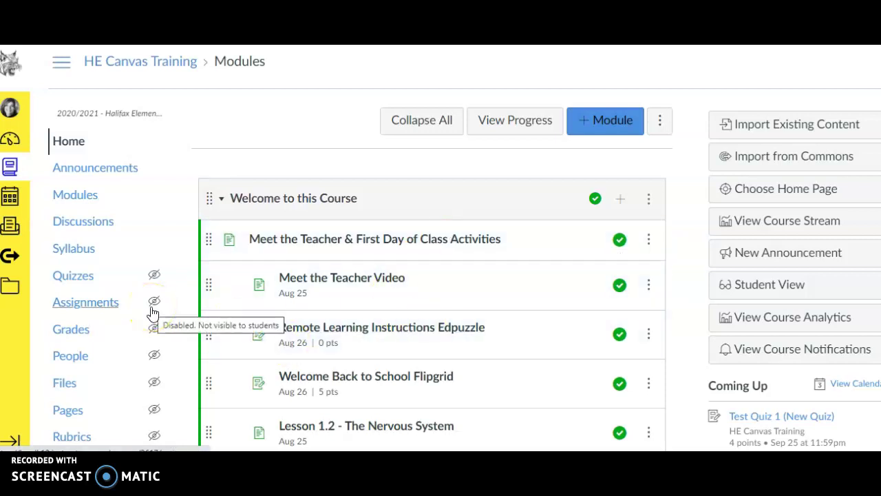
left_click(70, 357)
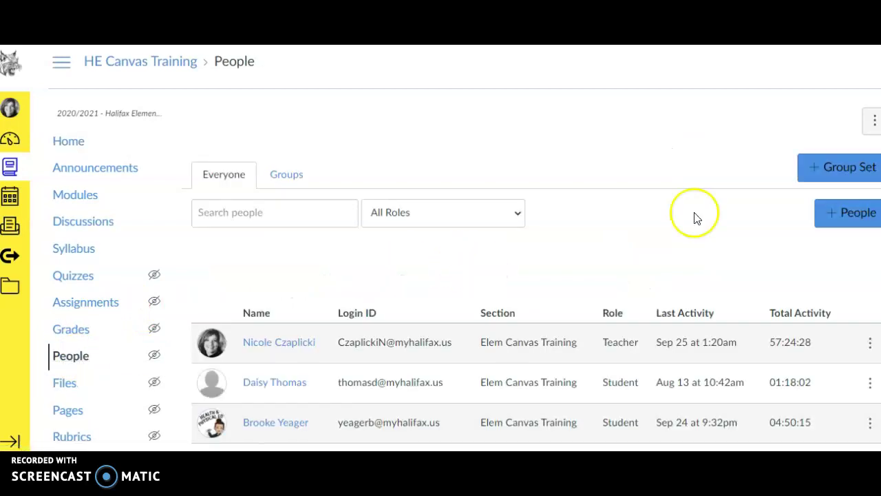
scroll(537, 275, "down", 2)
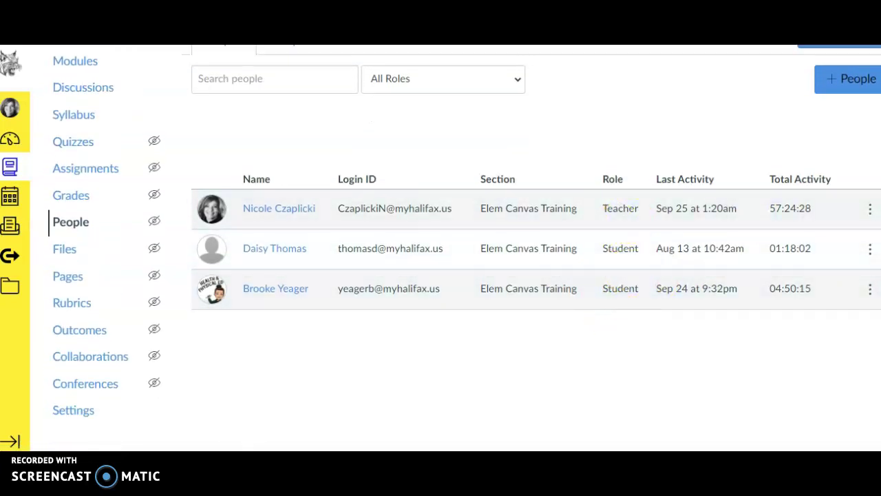
scroll(468, 241, "up", 2)
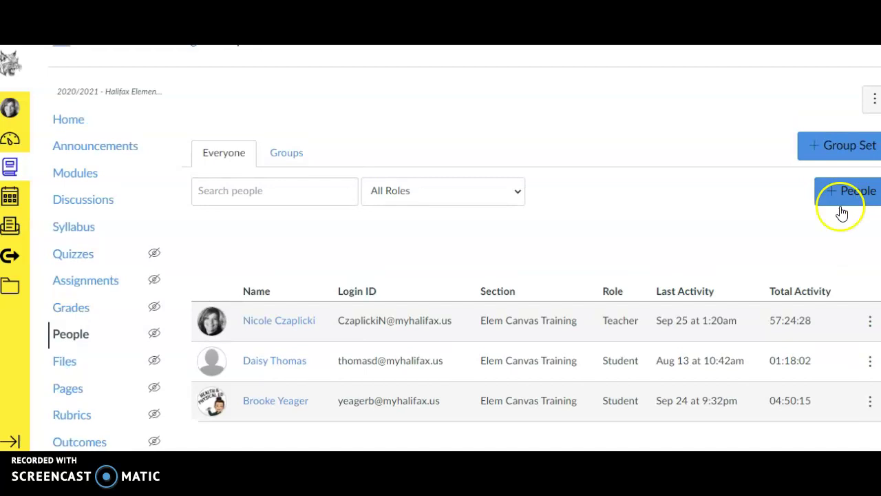
- Start adding a person with +People and set the role to Observer
left_click(838, 196)
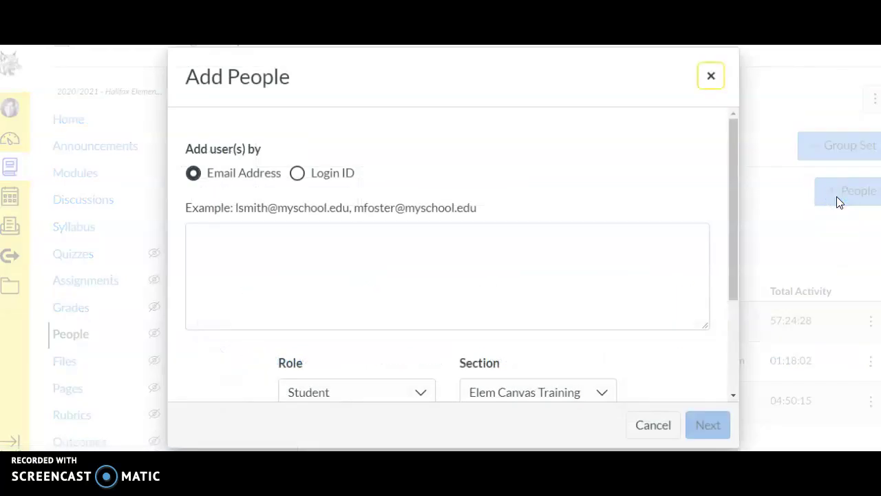
left_click_drag(731, 168, 712, 277)
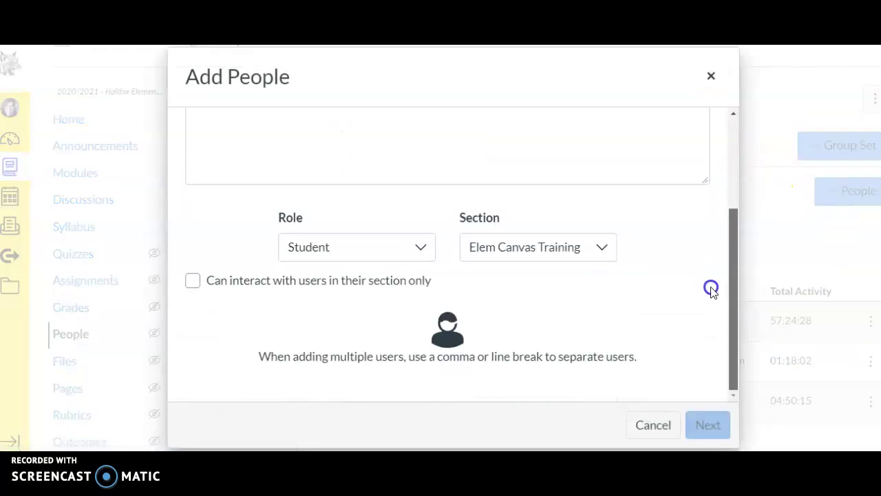
left_click(422, 246)
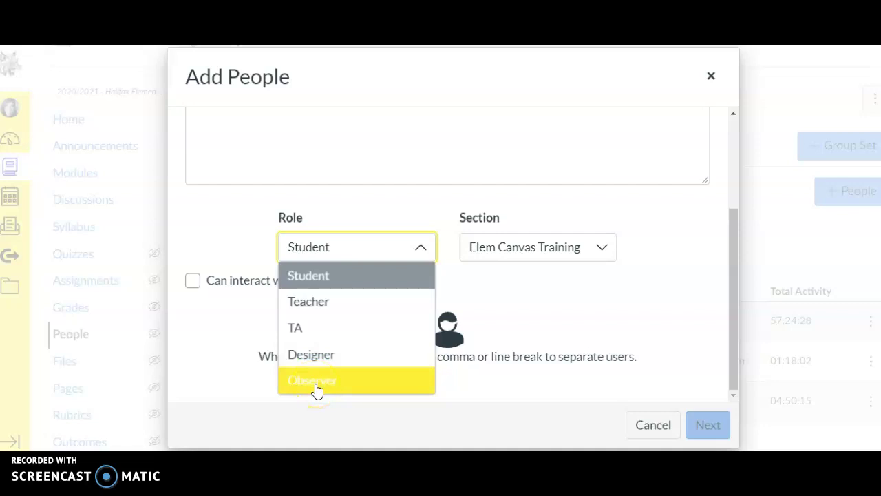
left_click(317, 382)
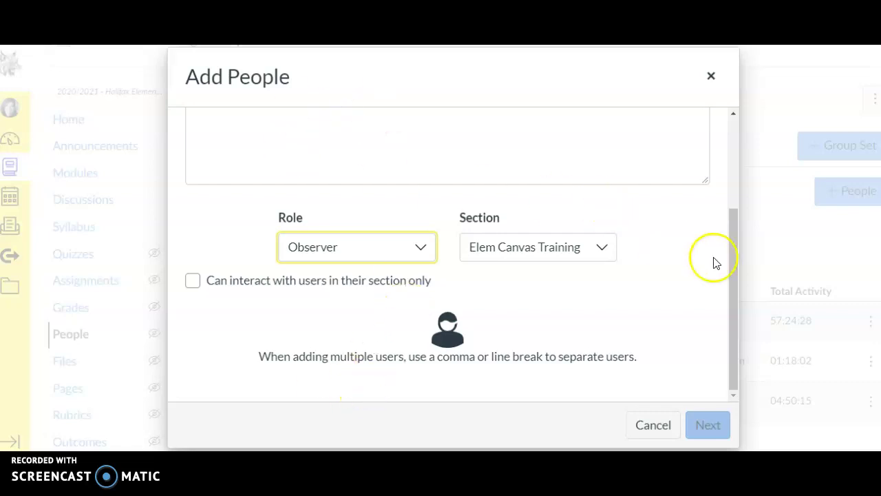
left_click_drag(734, 277, 736, 216)
- Enter the observer's e-mail address, fixing typos, and end it with a comma
left_click(307, 200)
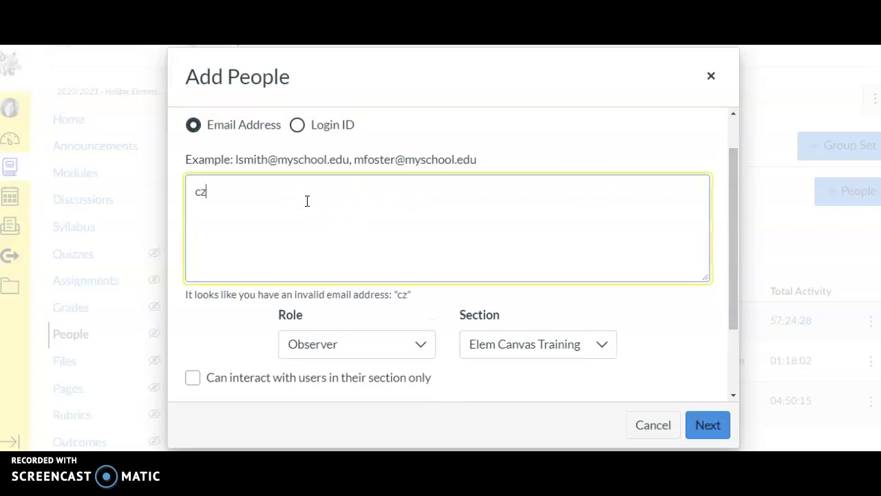
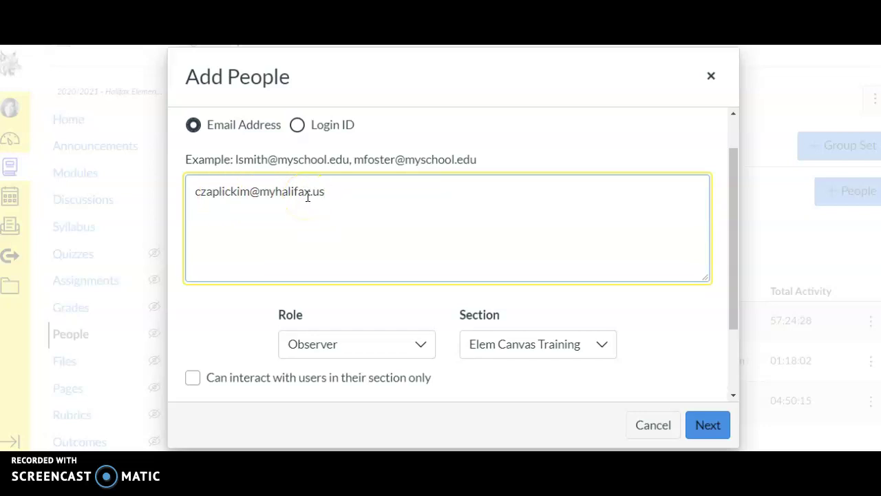
type(",")
- Confirm Observer as the role and submit the e-mail address for lookup
left_click(413, 344)
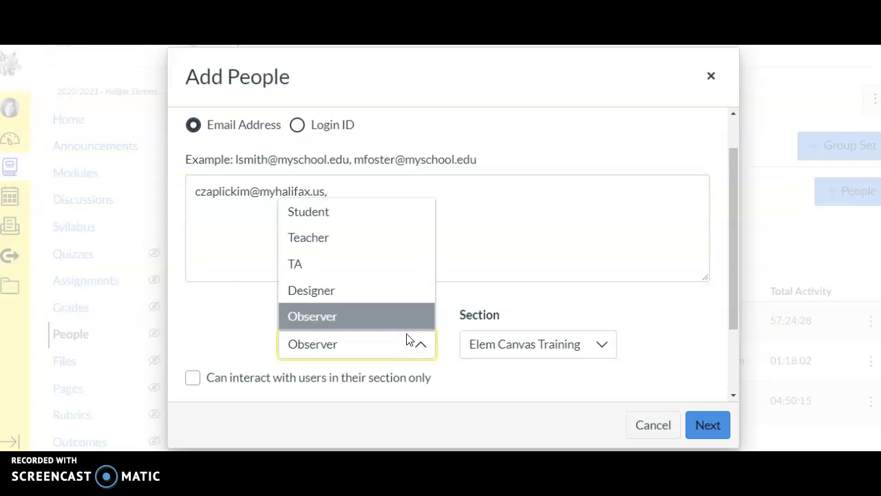
left_click(407, 340)
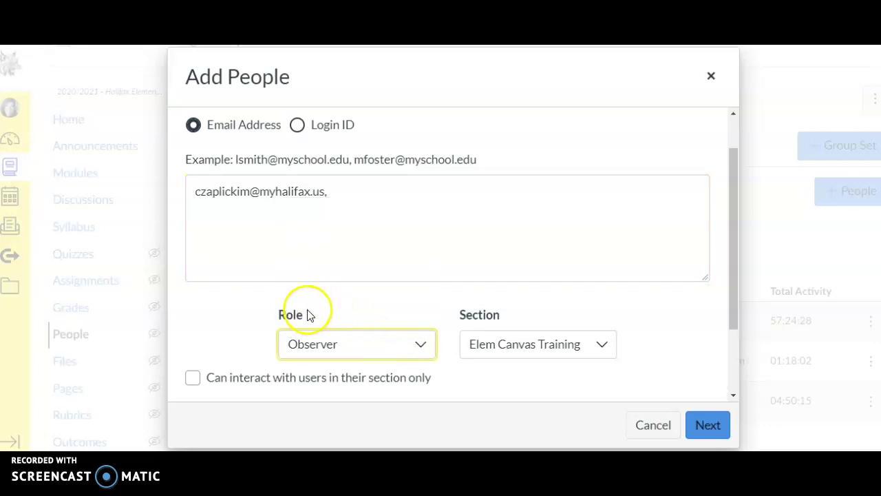
left_click(351, 344)
left_click(351, 344)
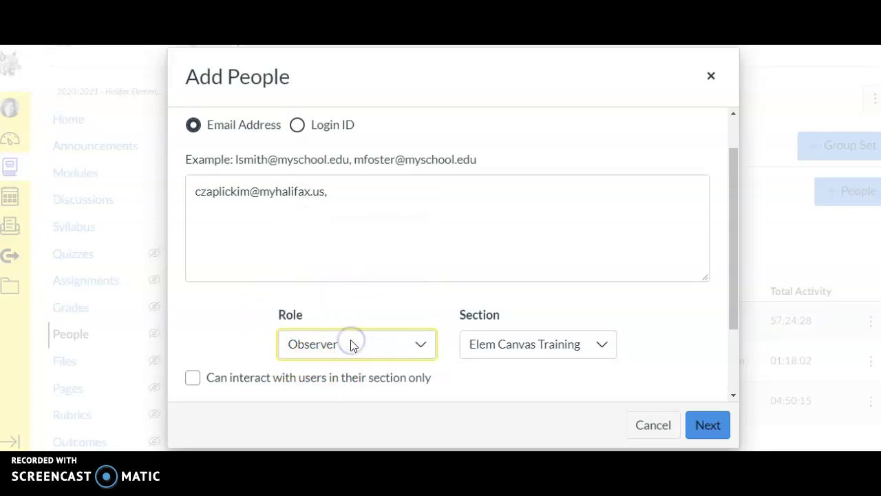
left_click(352, 345)
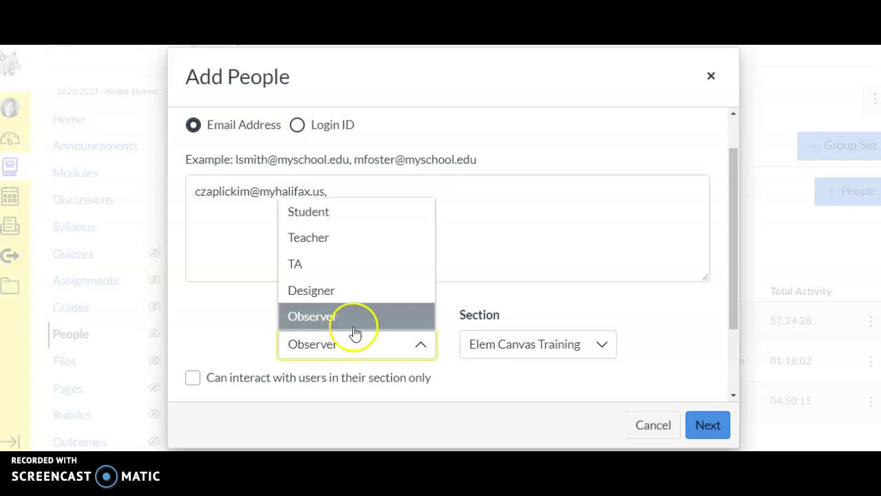
left_click(348, 342)
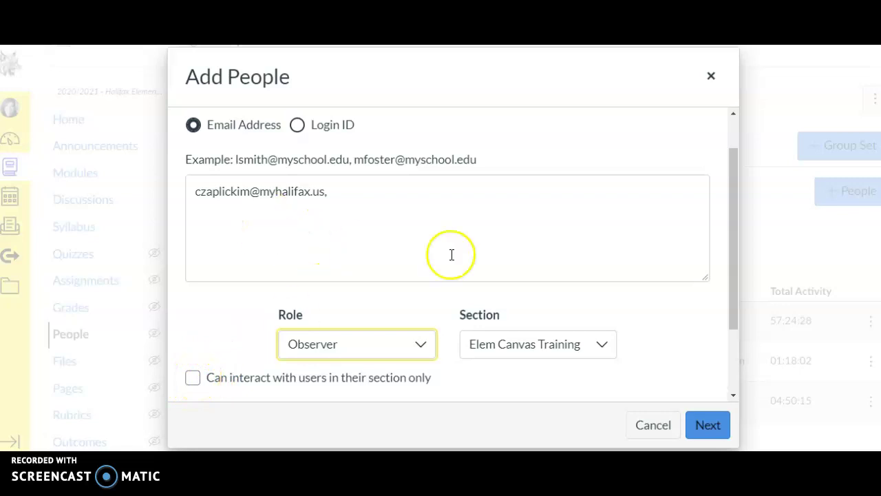
left_click(711, 425)
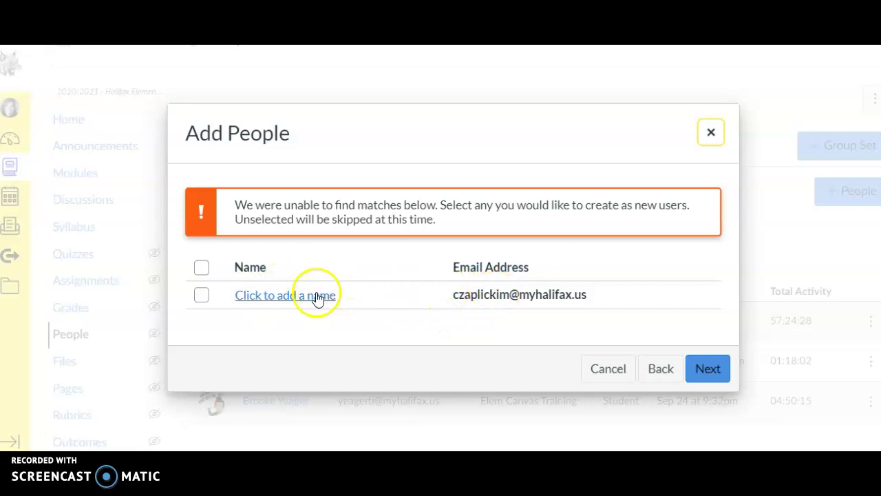
- Give the unmatched e-mail's new user account the observer's full name and continue to review
left_click(319, 297)
left_click(292, 299)
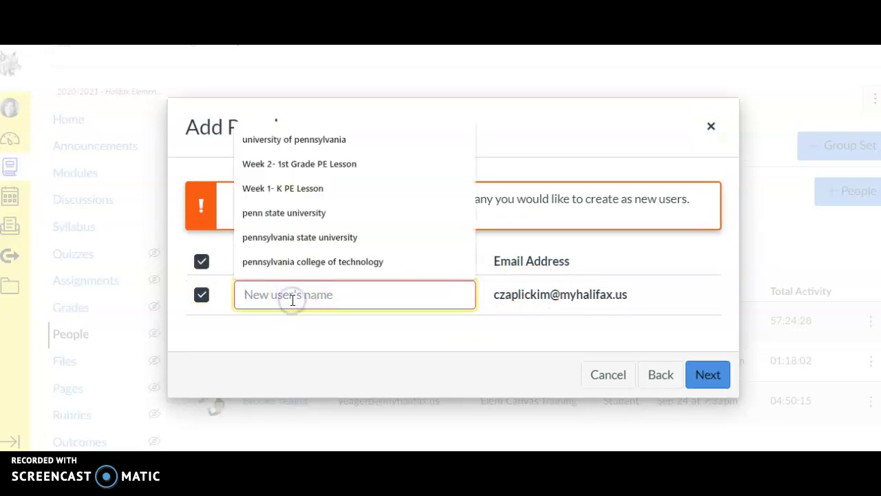
left_click(512, 350)
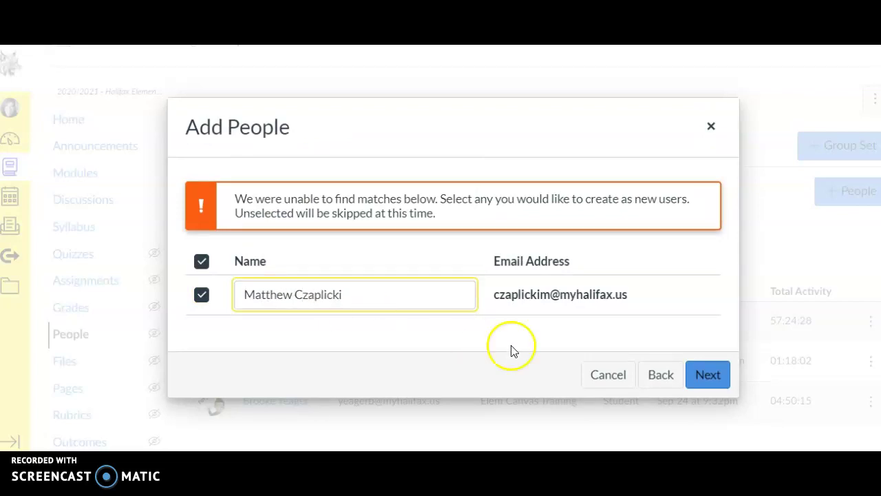
left_click(709, 376)
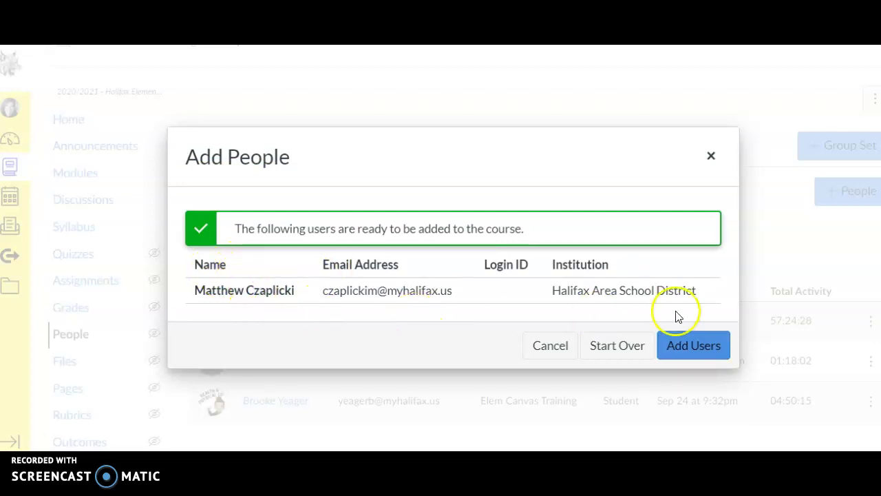
- Add the user and scroll the People list to the new pending Observer entry
left_click(705, 349)
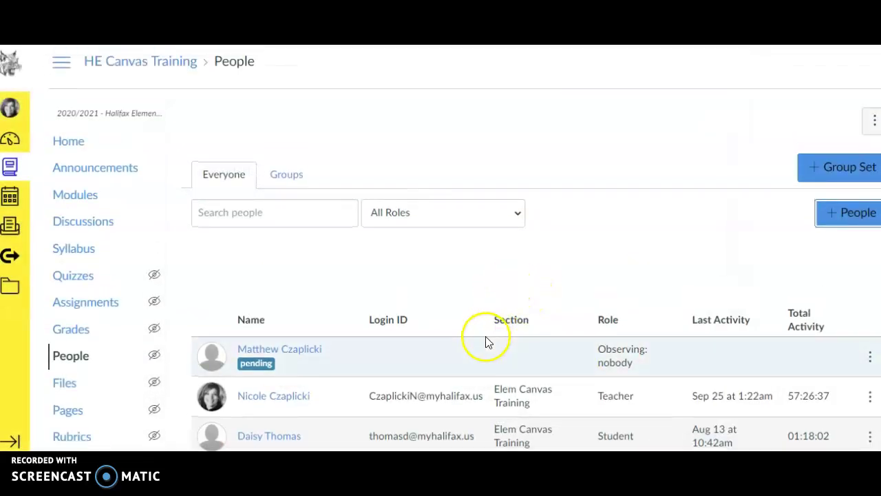
scroll(486, 338, "down", 2)
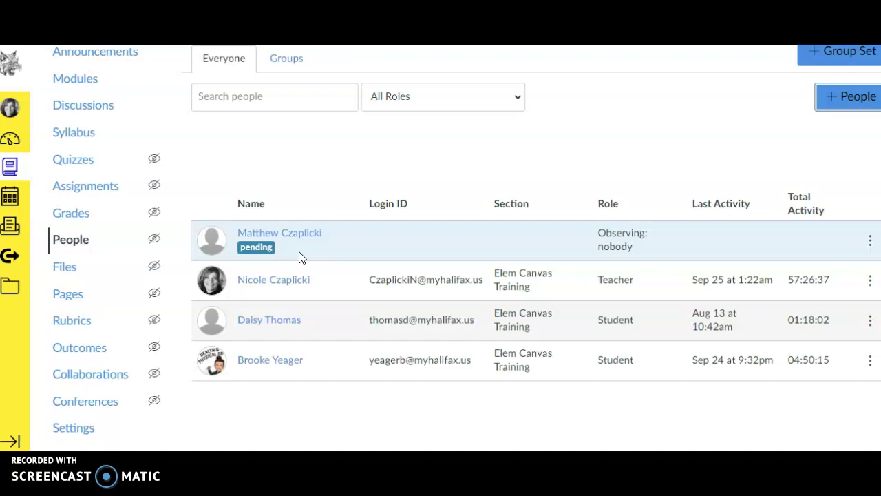
- Show the pending observer's actions: resend invitation, link to students, edit role
left_click(871, 242)
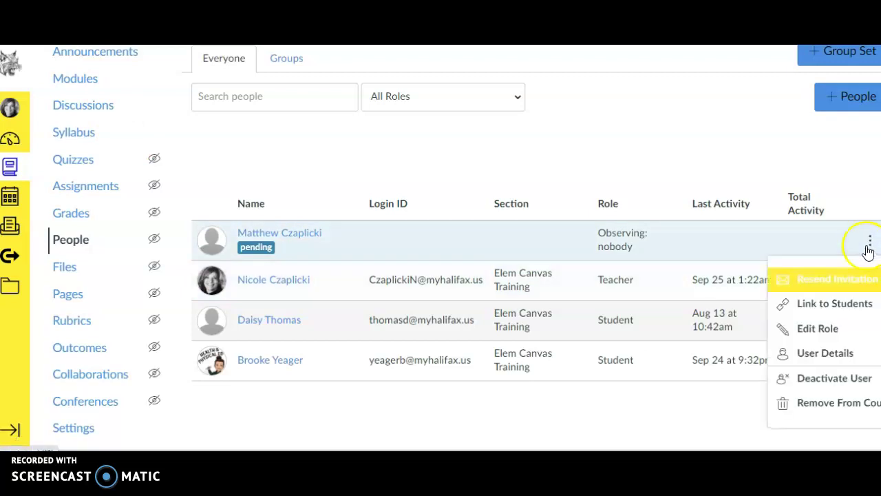
left_click(806, 357)
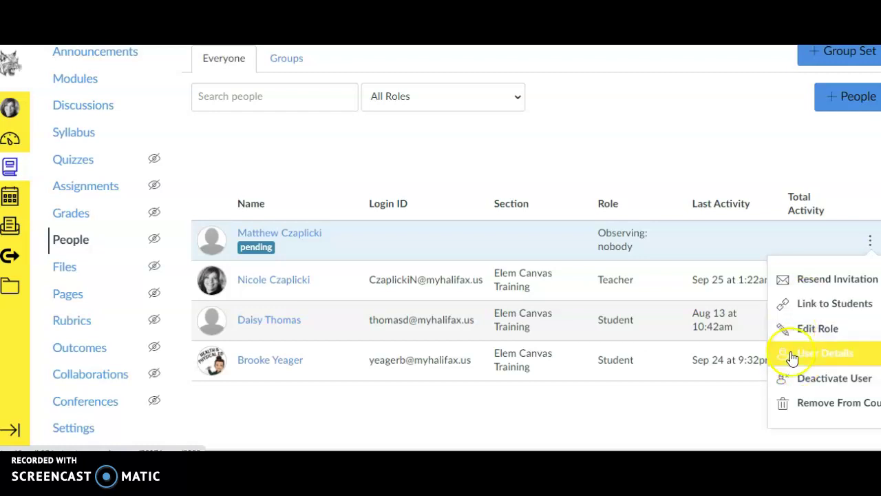
left_click(800, 368)
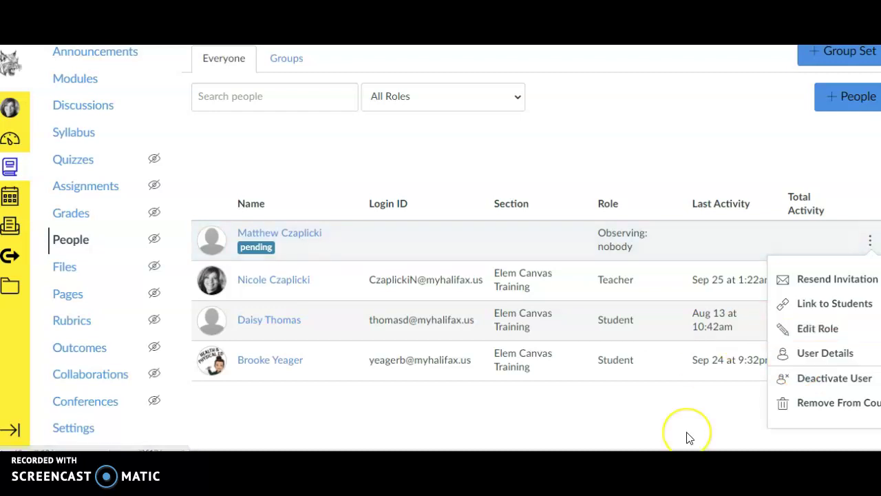